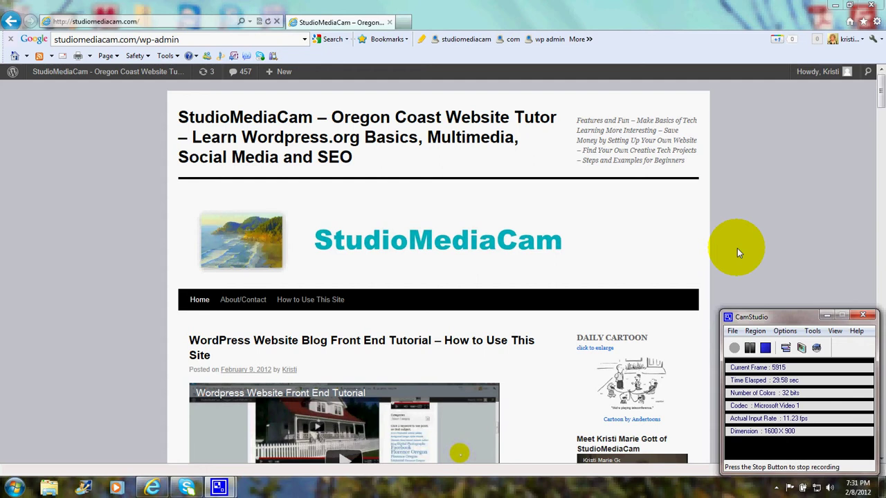
- Go to the site's admin dashboard and start a new post
mouse_move(12, 71)
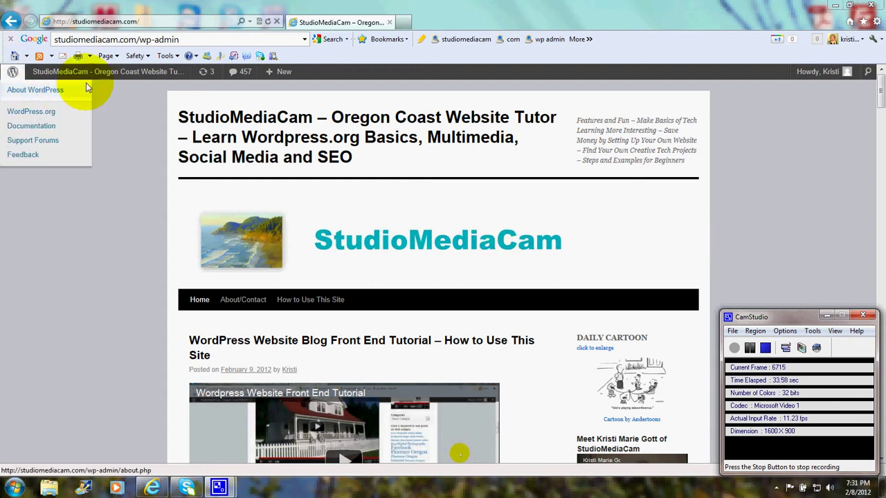
mouse_move(55, 72)
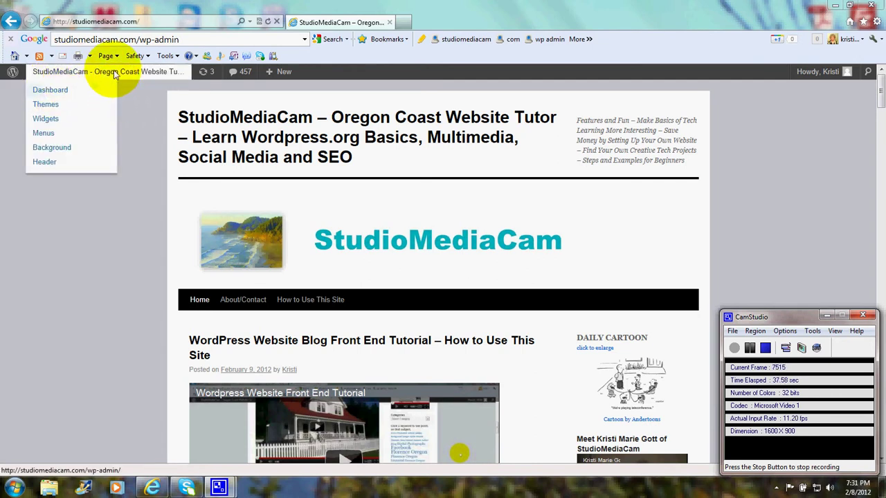
click(41, 88)
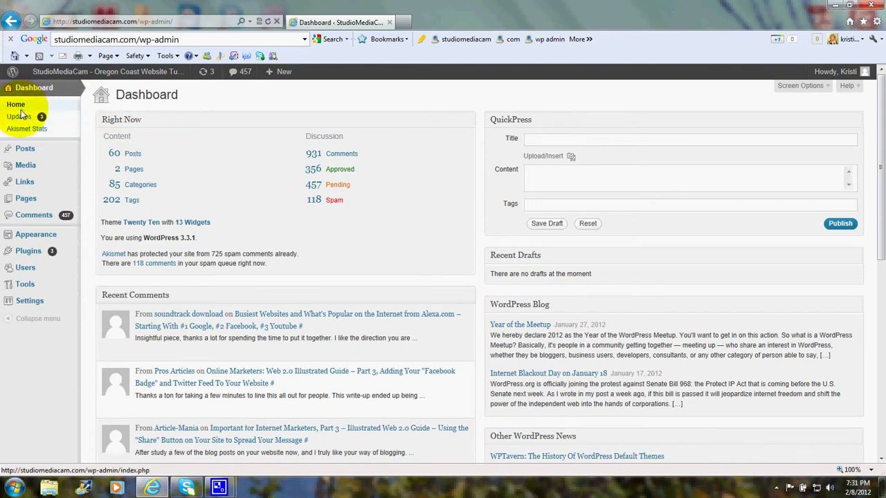
mouse_move(23, 151)
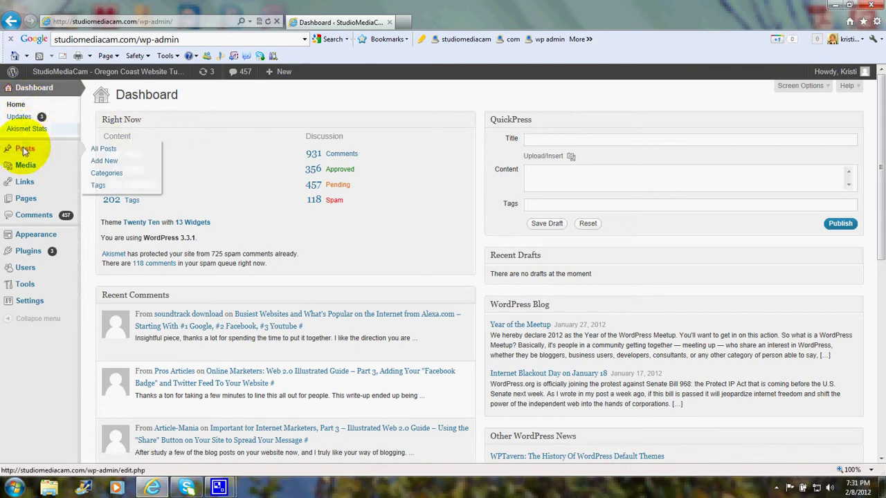
click(109, 160)
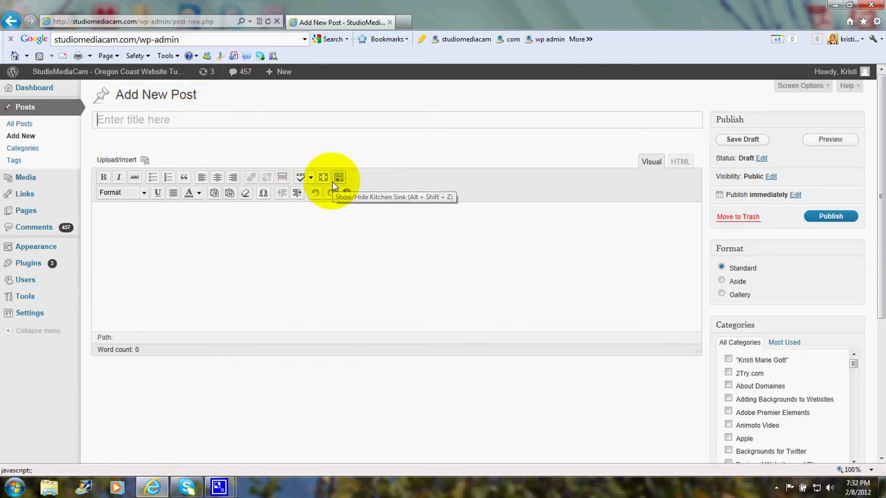
- Title the new post "Adding a New Post on Wordpress"
text(Adding a )
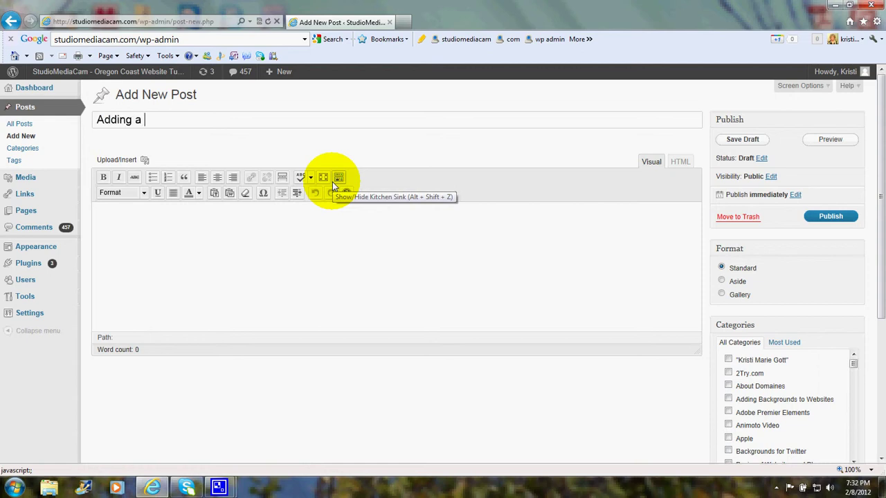
text(New Post o)
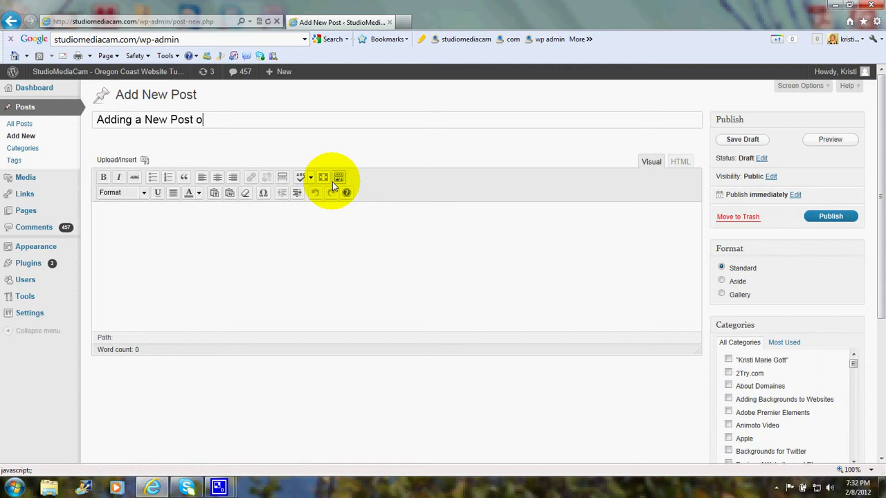
text(n Wordpresss)
key(BackSpace)
- Begin the post body with the text "It's very similiar to sending a message"
click(108, 220)
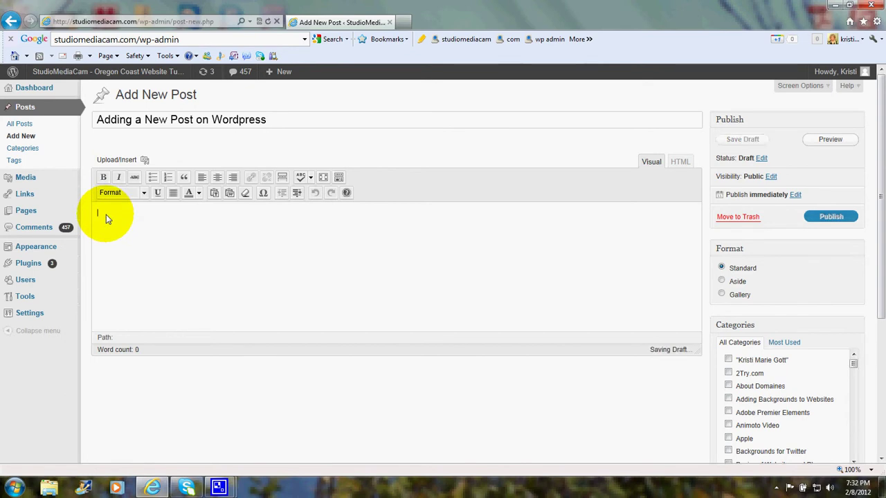
text(It)
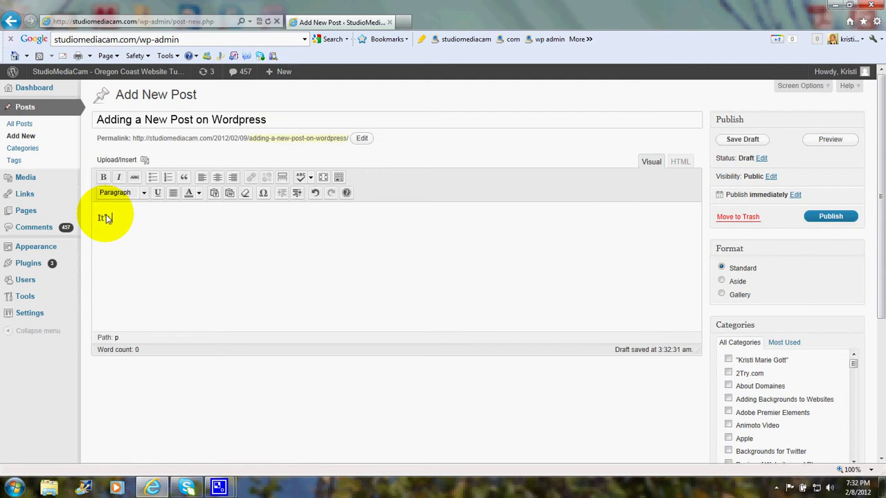
text('s very similiar)
text( to adding )
text(a)
key(BackSpace)
key(BackSpace)
key(BackSpace)
key(BackSpace)
key(BackSpace)
key(BackSpace)
key(BackSpace)
key(BackSpace)
key(BackSpace)
text(sending a message)
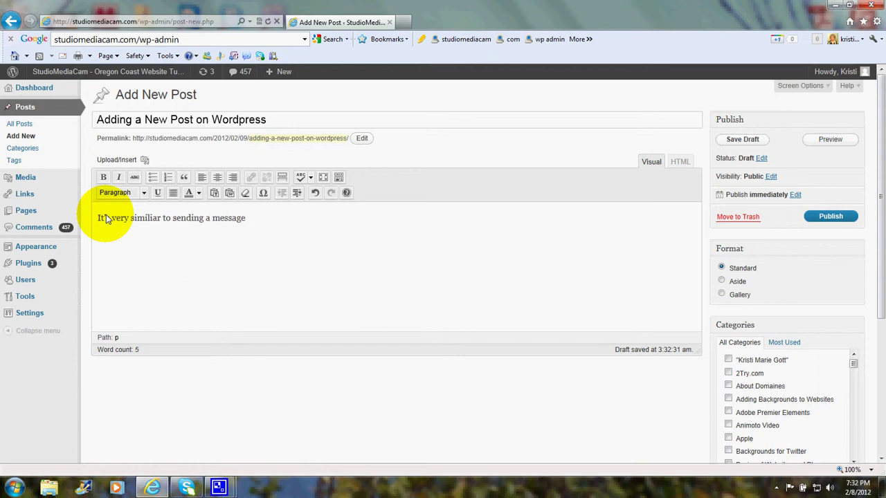
- Complete the body sentence with "in email except you click publish instead of clicking send."
text(in email except you ckl)
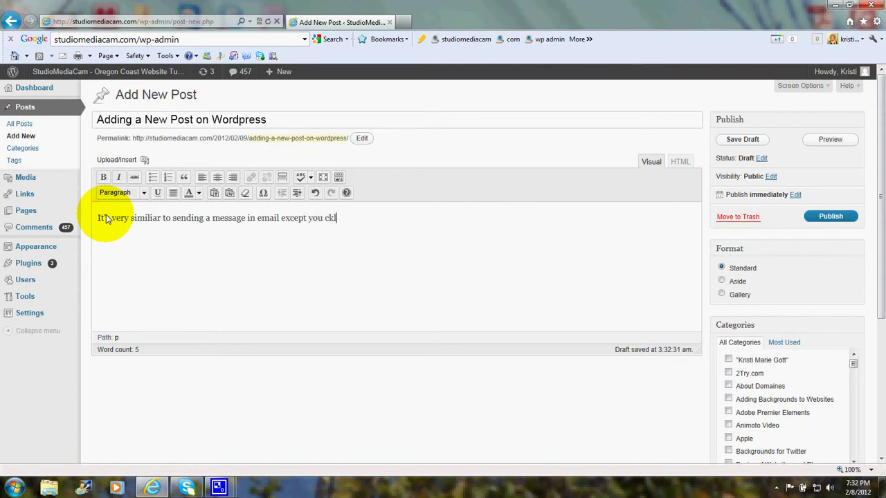
text(ick)
key(BackSpace)
key(BackSpace)
key(BackSpace)
key(BackSpace)
key(BackSpace)
text(lick publish instead of c)
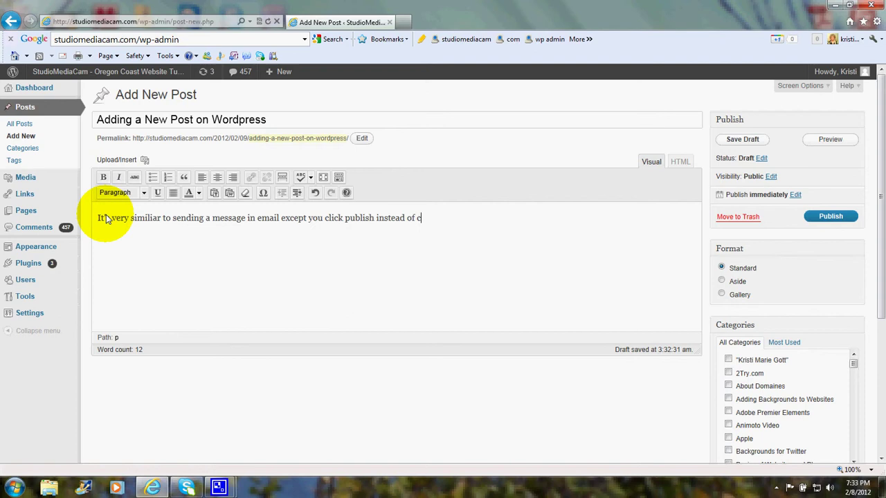
text(licking)
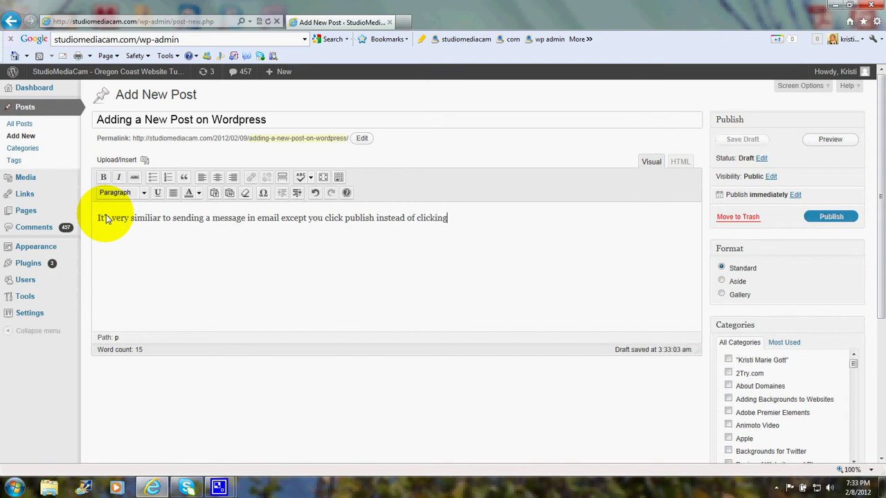
key(Return)
text(send.)
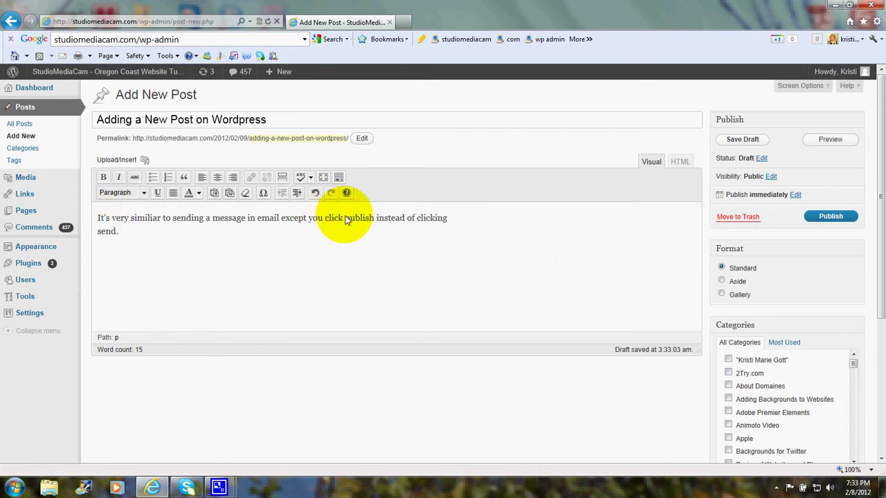
- Make the word "publish" in the post body bold
drag(345, 218, 375, 219)
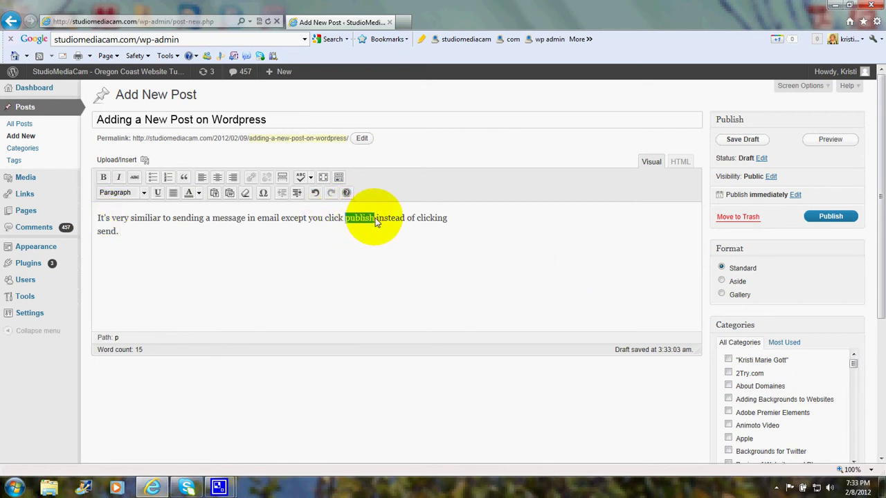
click(102, 177)
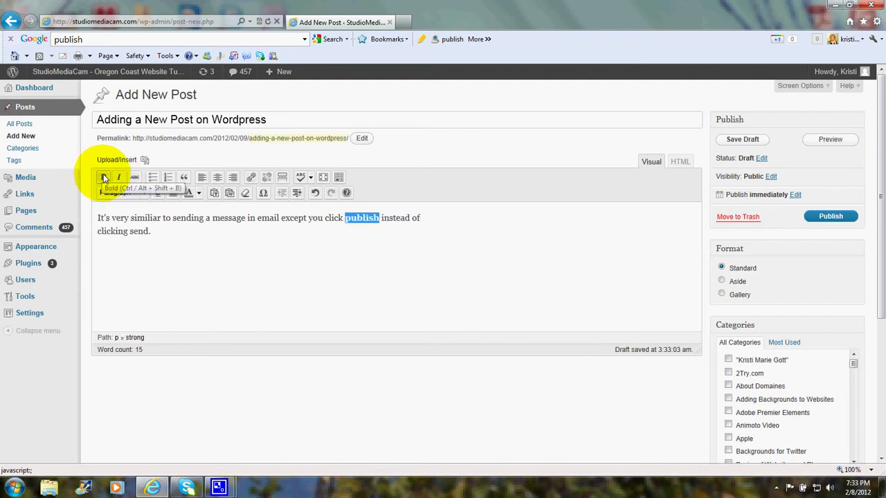
click(292, 265)
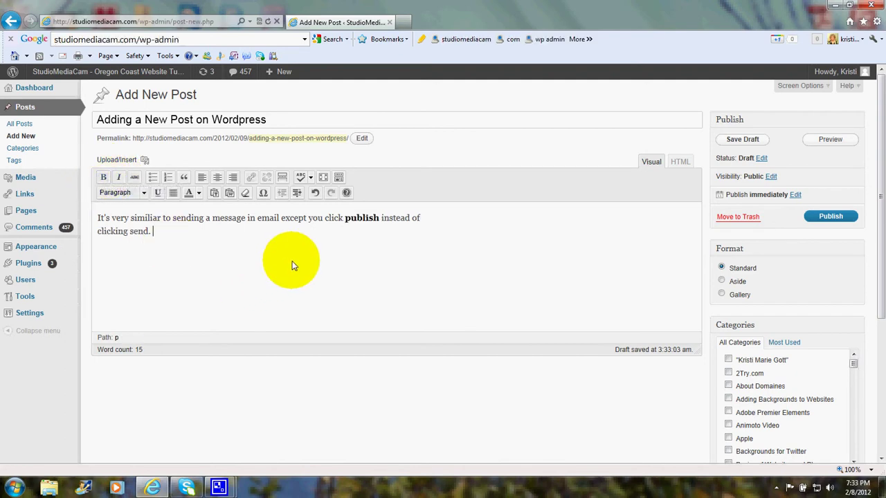
- Examine the text colour palette, the new category fields and the tag entry for the post
click(199, 193)
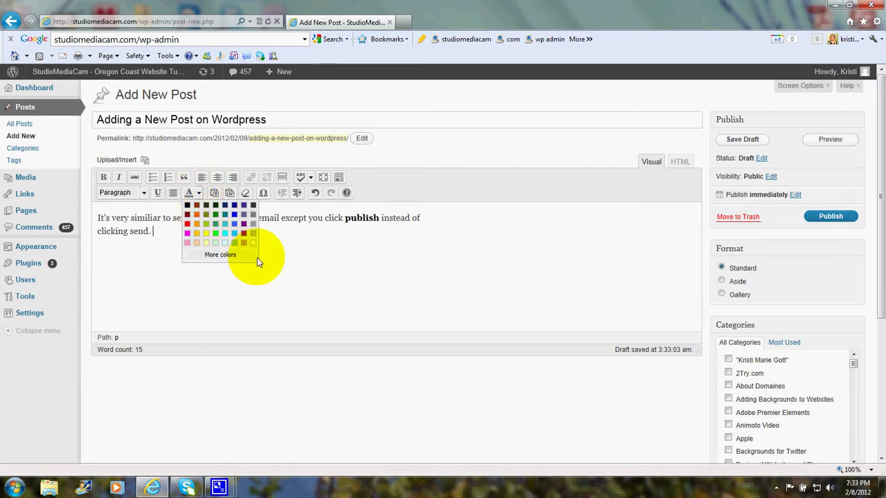
click(302, 272)
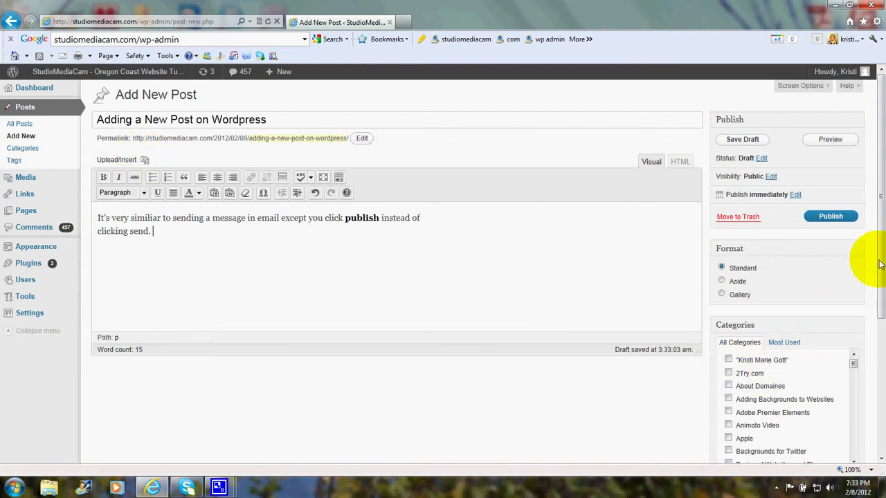
drag(879, 265, 867, 382)
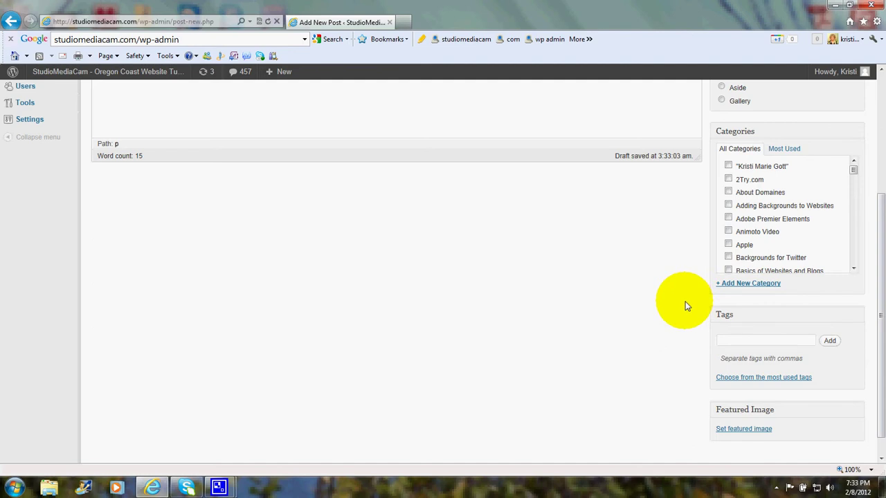
click(735, 283)
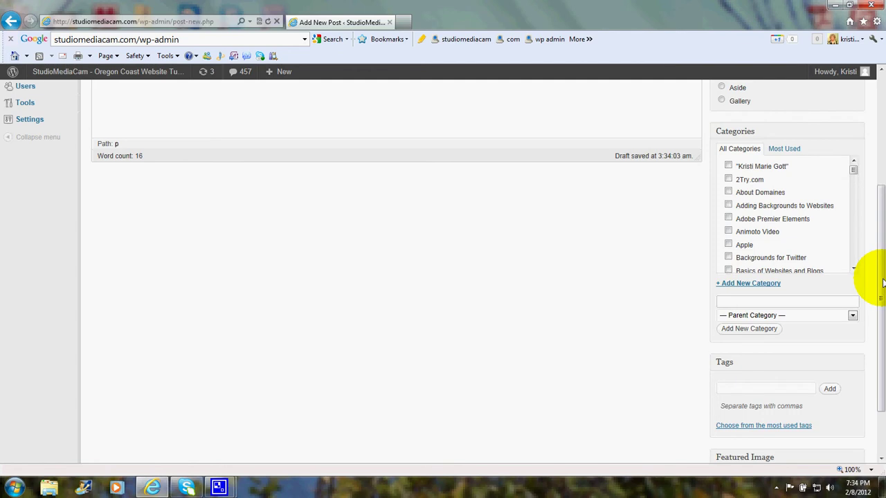
scroll(872, 298, down, 1)
scroll(872, 298, down, 3)
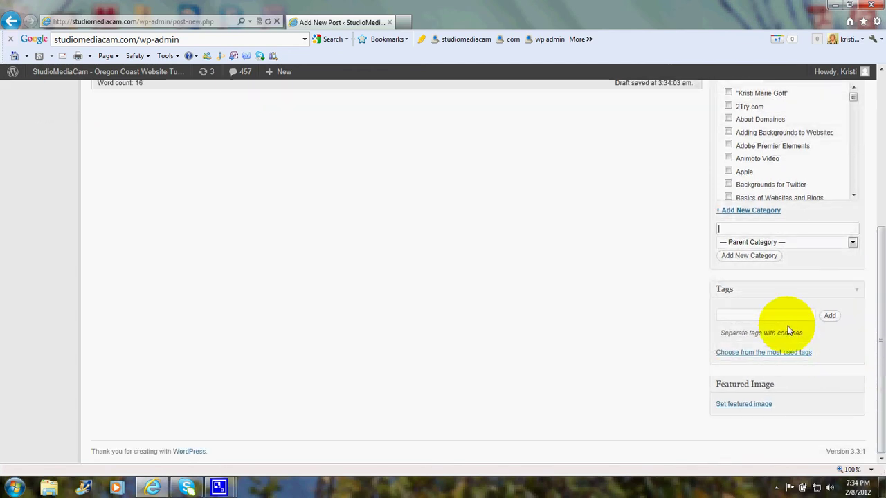
click(735, 317)
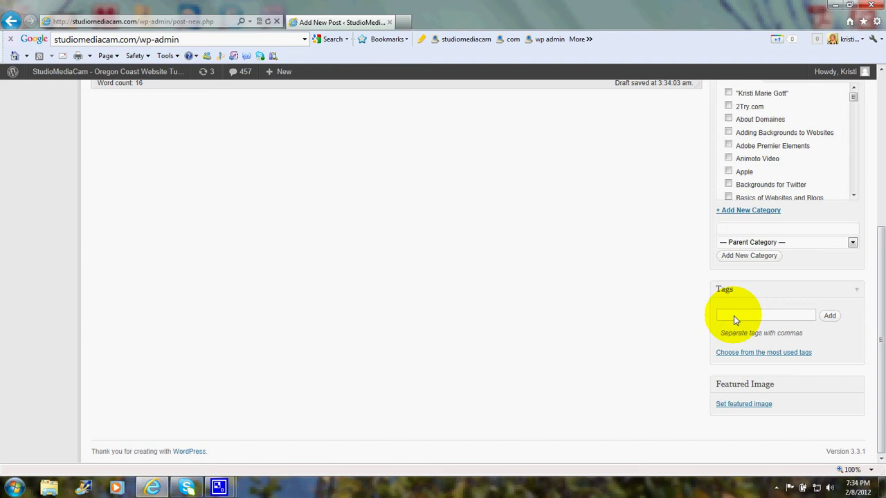
- Publish the post and view it on the site's home page
drag(881, 270, 882, 132)
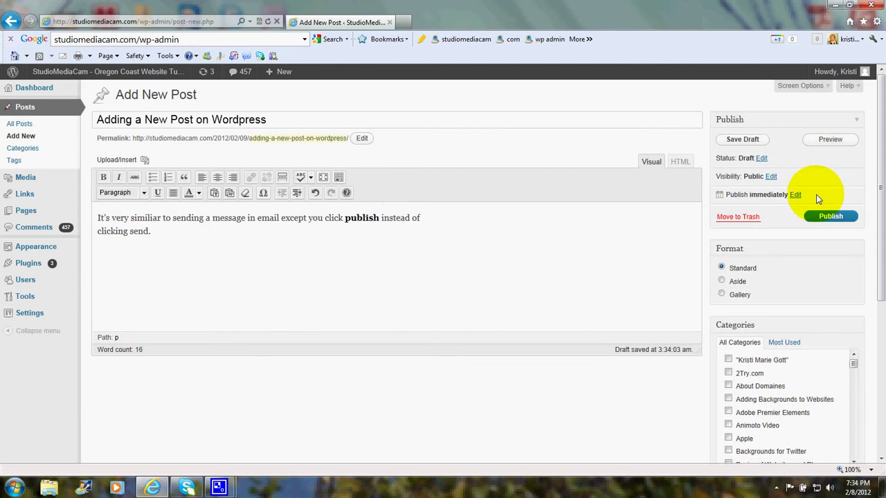
click(828, 216)
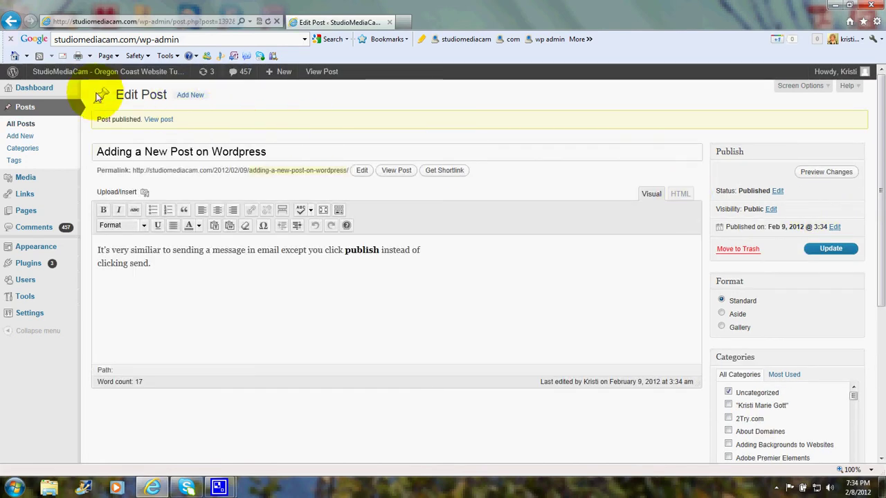
mouse_move(53, 74)
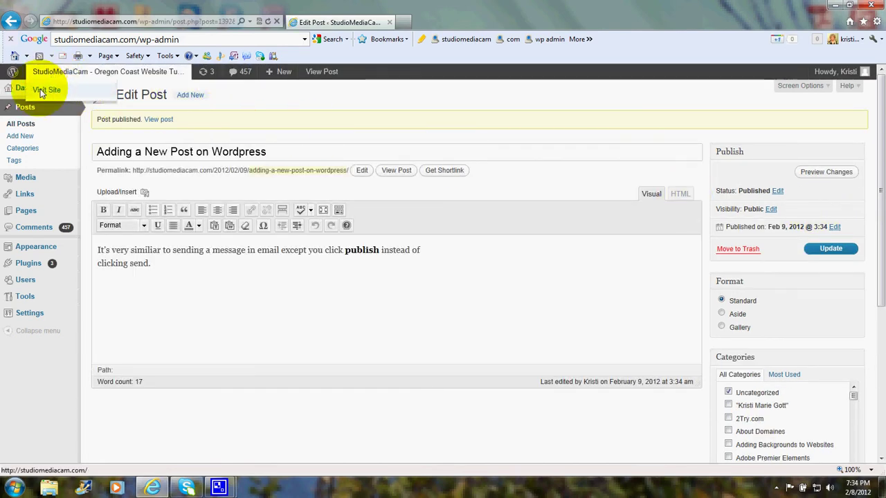
click(41, 90)
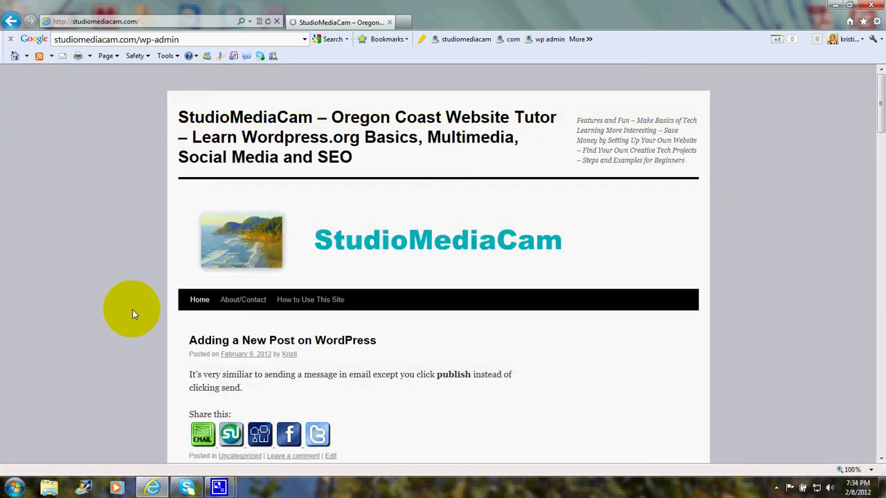
scroll(107, 301, down, 3)
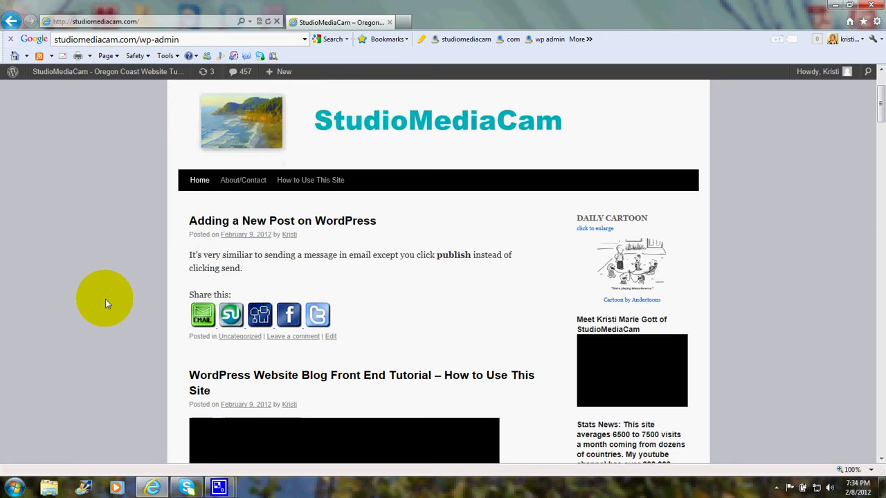